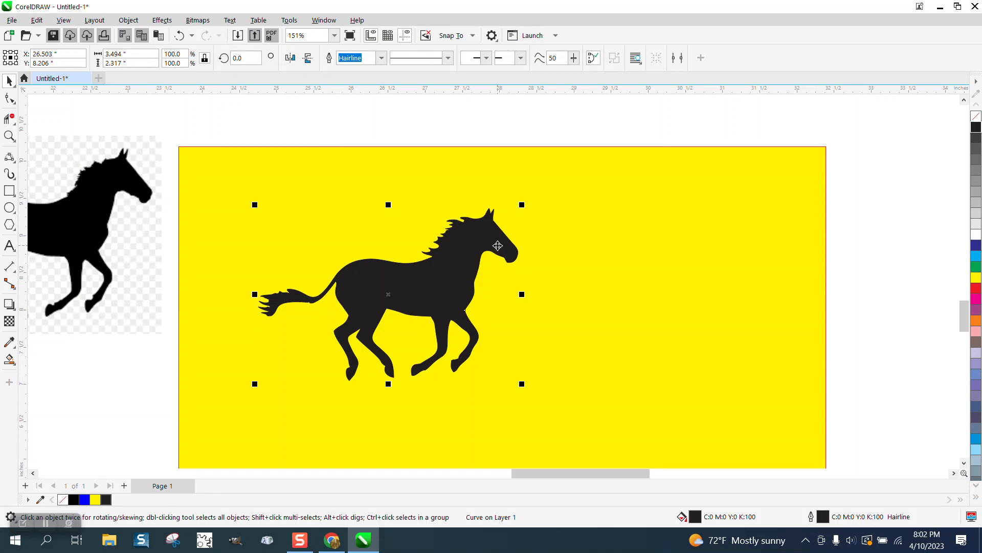
Remove the fill from the topmost horse copy and move its hairline outline to the right of the black horse
left_click_drag(475, 260, 559, 270)
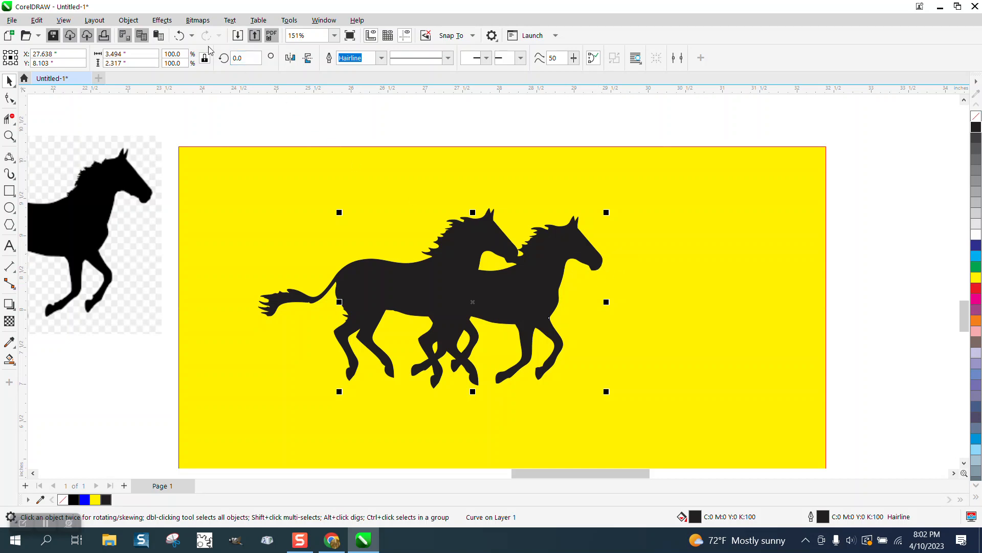
left_click(180, 36)
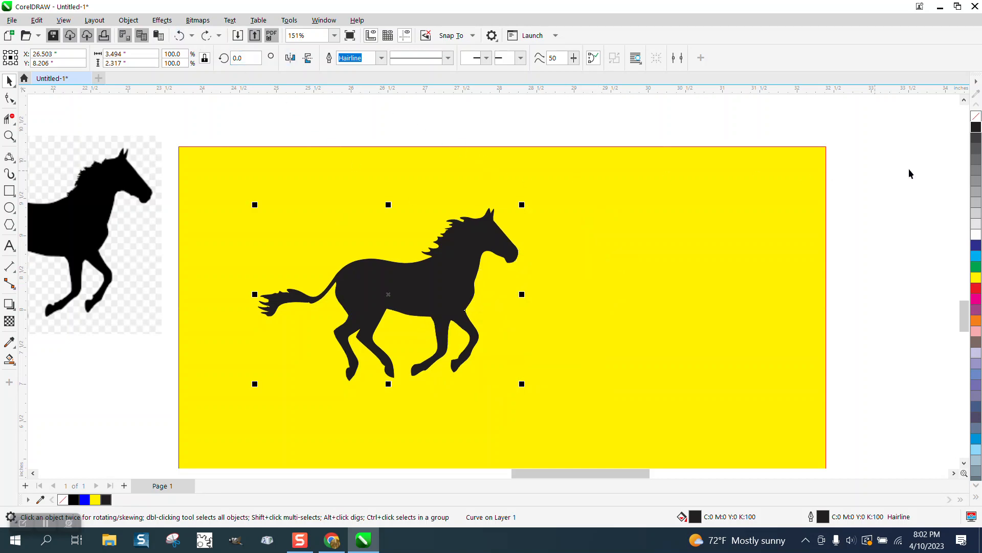
left_click(976, 119)
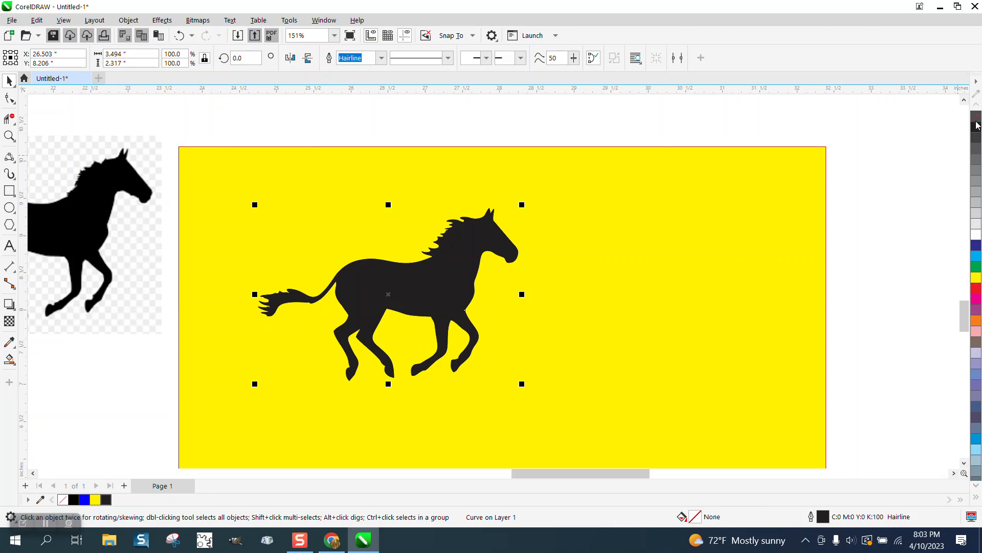
left_click(428, 144)
left_click(468, 245)
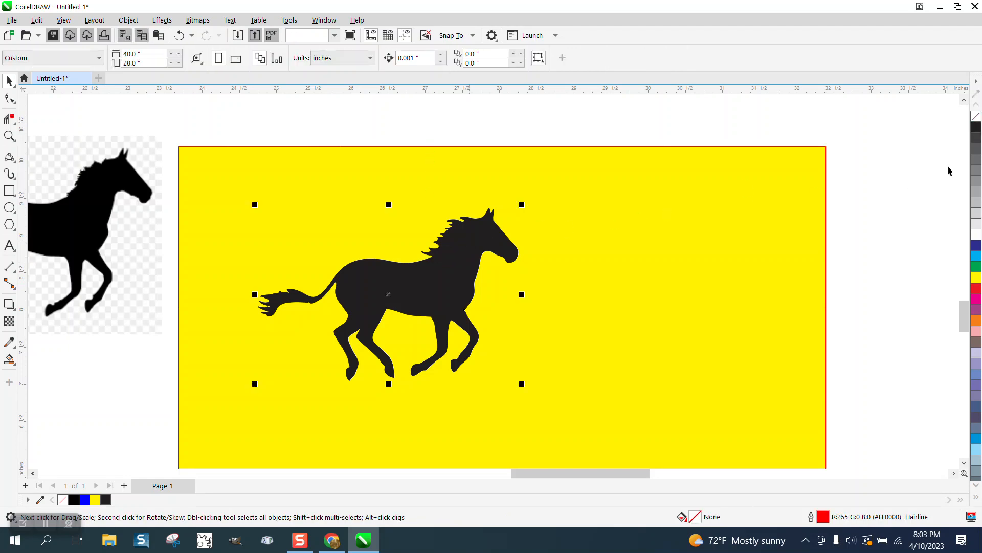
left_click_drag(486, 235, 578, 231)
Delete the black filled horse and shift the remaining outline horse a little to the left on the yellow rectangle
left_click(491, 227)
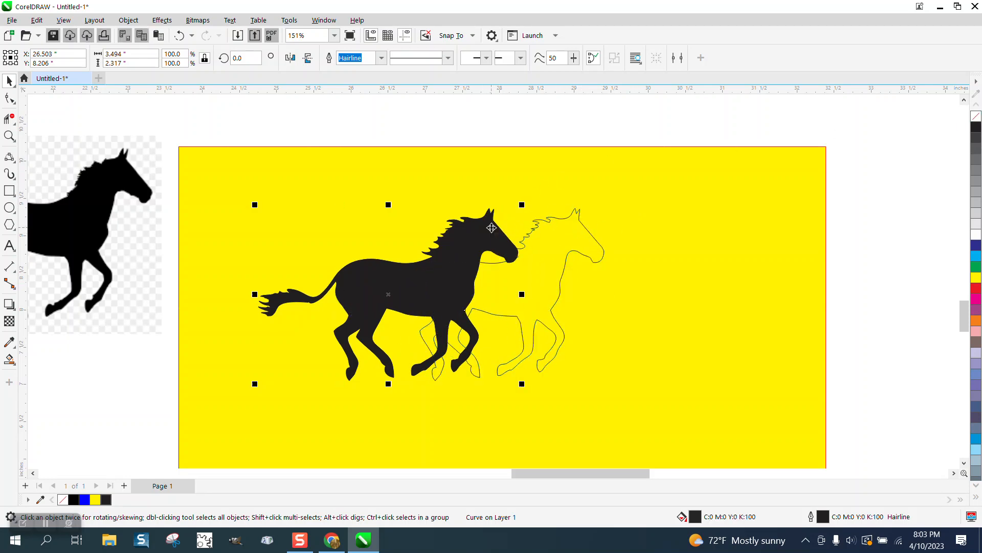
key("Delete")
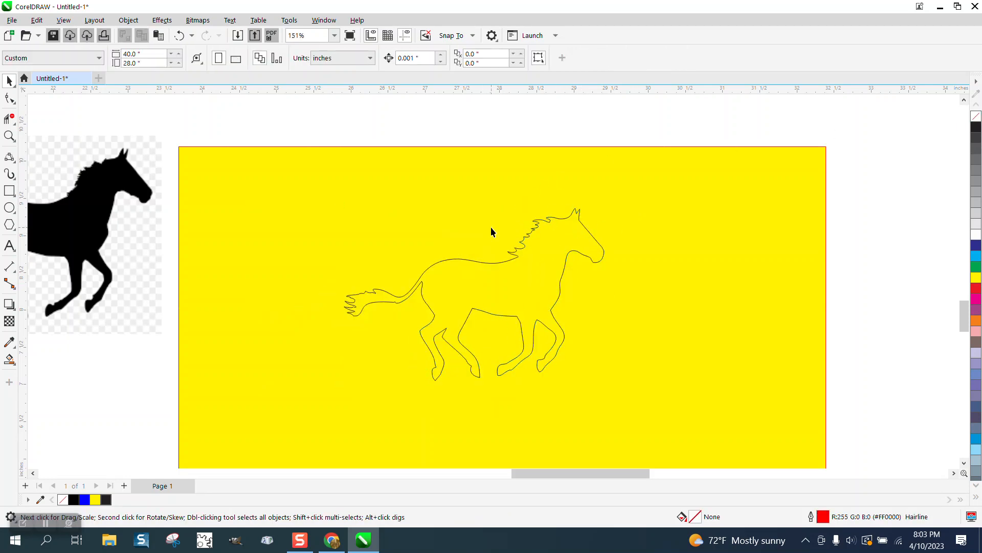
left_click_drag(538, 253, 484, 253)
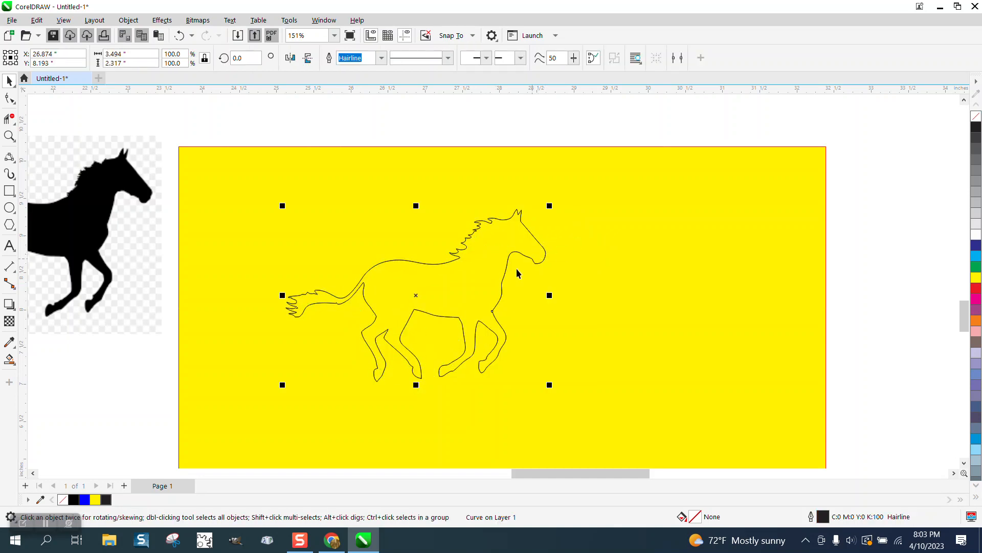
Duplicate the outline horse to the right so the two overlap, and scale the copy down to about 90.7%
left_click_drag(481, 274, 628, 267)
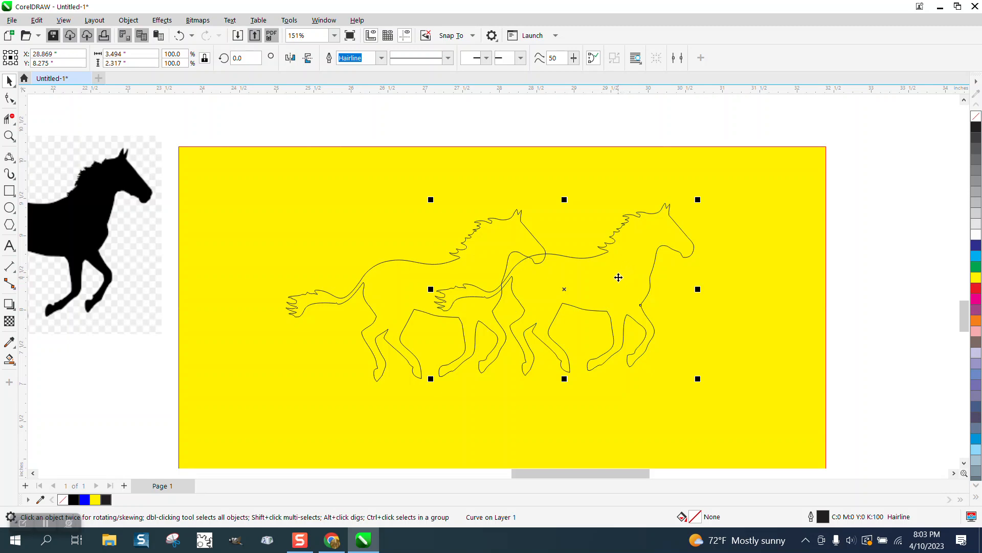
left_click_drag(603, 276, 574, 273)
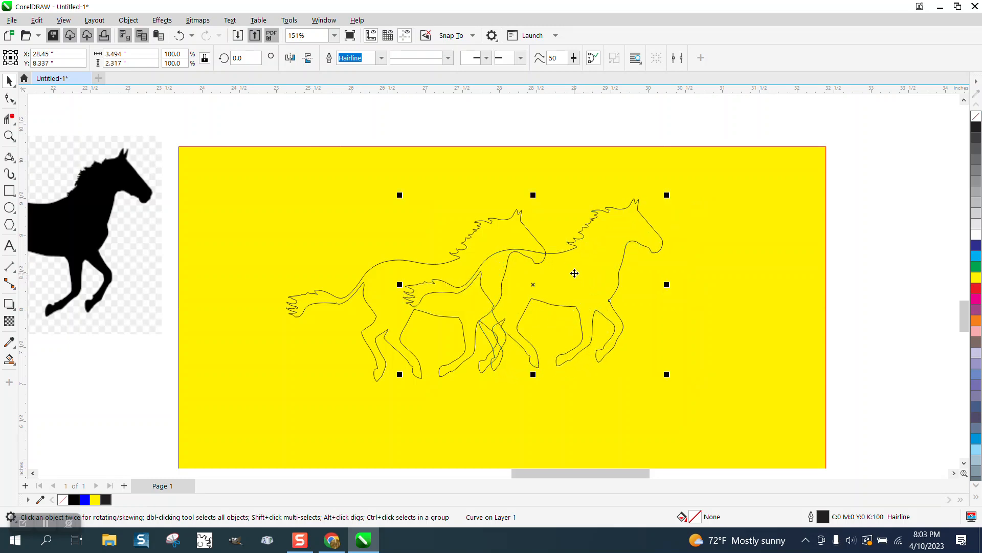
left_click_drag(666, 194, 646, 210)
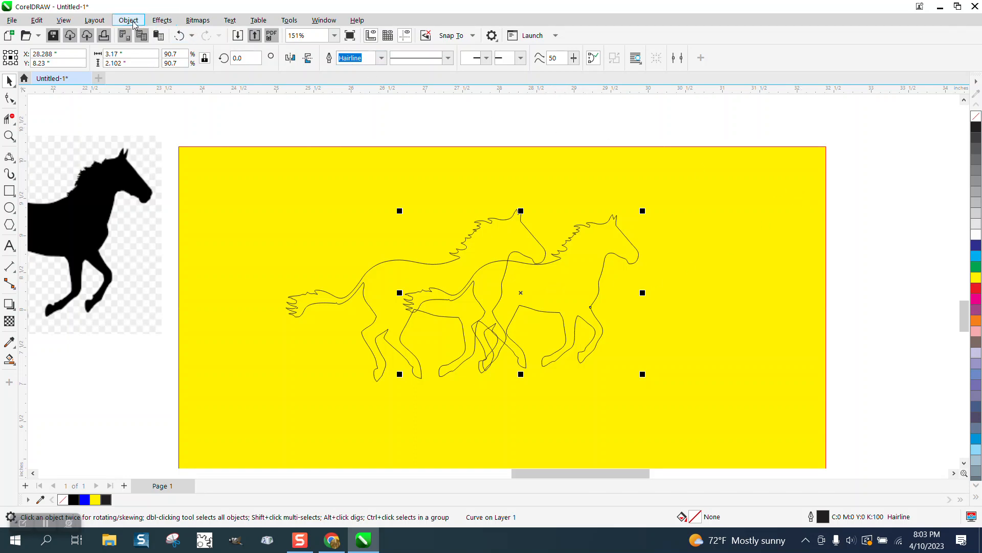
Apply an outside contour to the smaller front horse with 1 step and a 0.01-inch offset
left_click(162, 20)
left_click(188, 301)
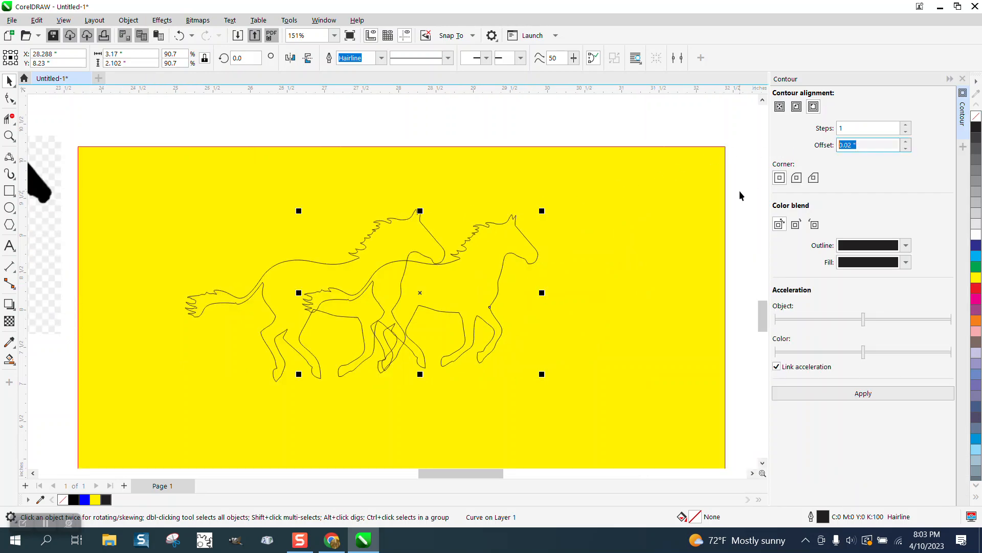
type(".01")
left_click(864, 394)
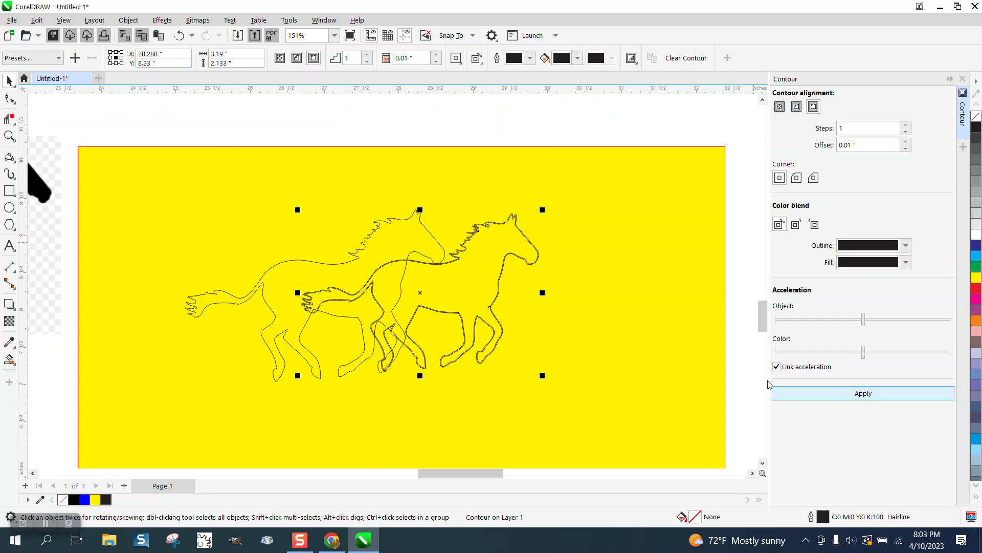
Break the front horse's contour apart from its original curve so both lines are separate objects
left_click(9, 136)
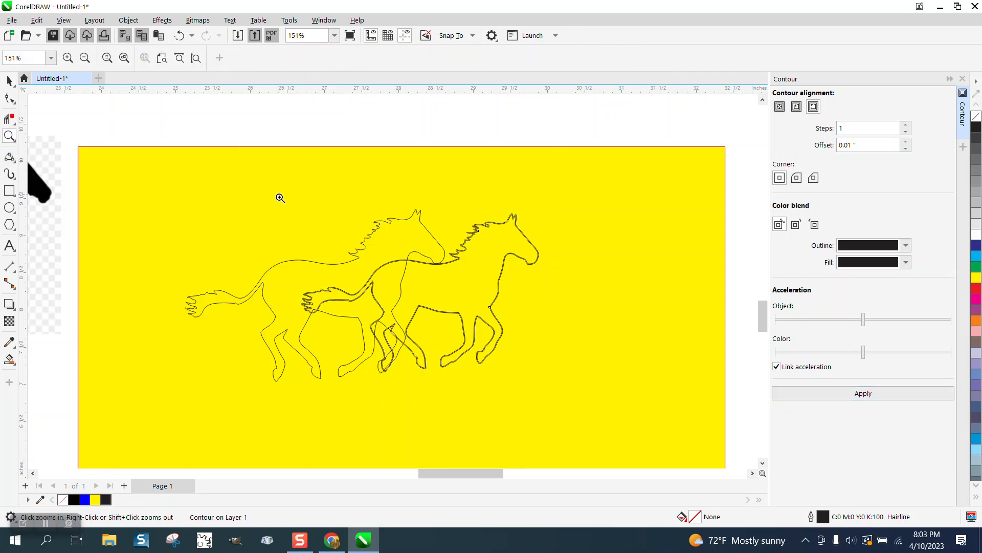
left_click_drag(281, 198, 671, 421)
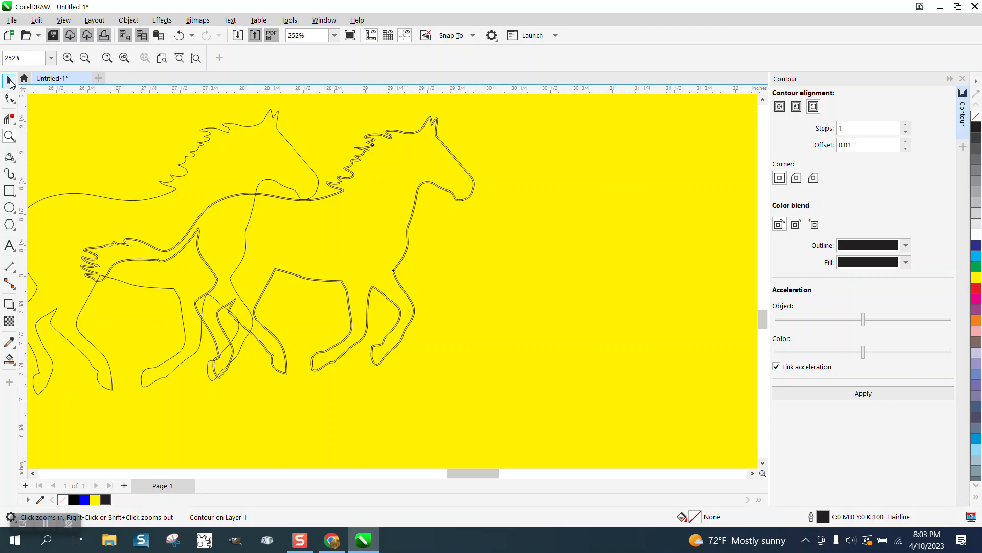
left_click(10, 82)
scroll(450, 261, "down", 2)
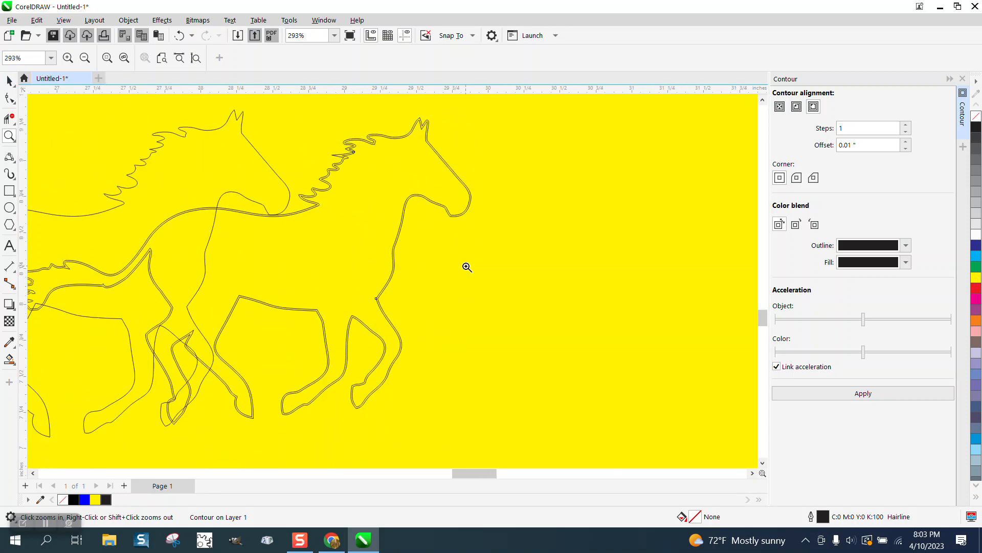
left_click(5, 80)
scroll(429, 265, "down", 3)
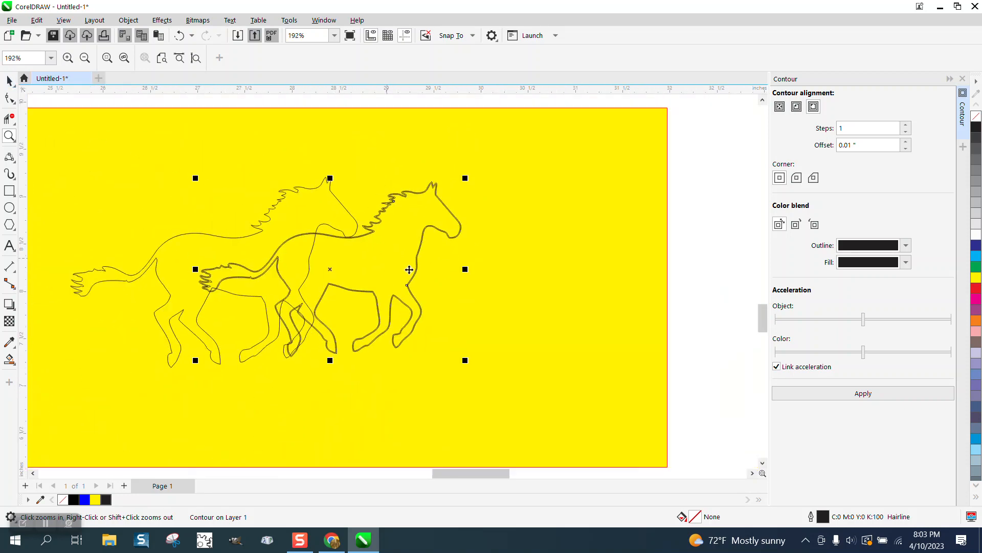
left_click_drag(494, 126, 234, 356)
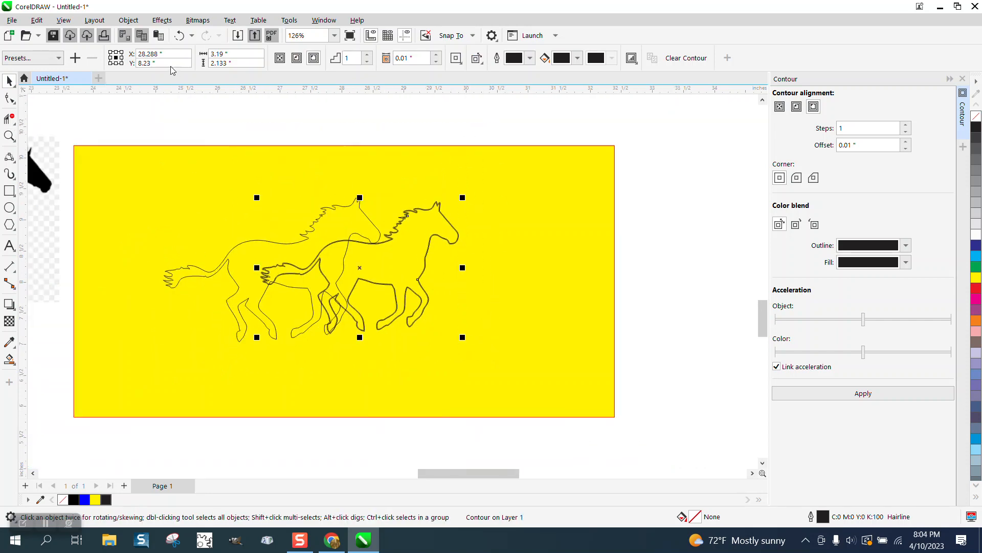
left_click(128, 20)
left_click(165, 296)
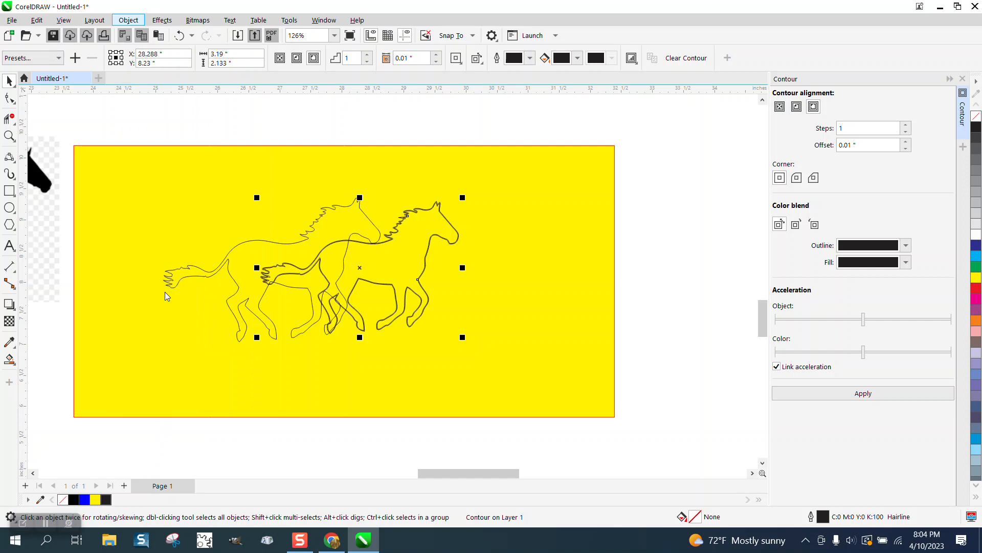
Use Virtual Segment Delete to remove the inner line of the front horse's doubled outline, at the back beside the rear horse's neck
left_click(9, 135)
left_click(531, 341)
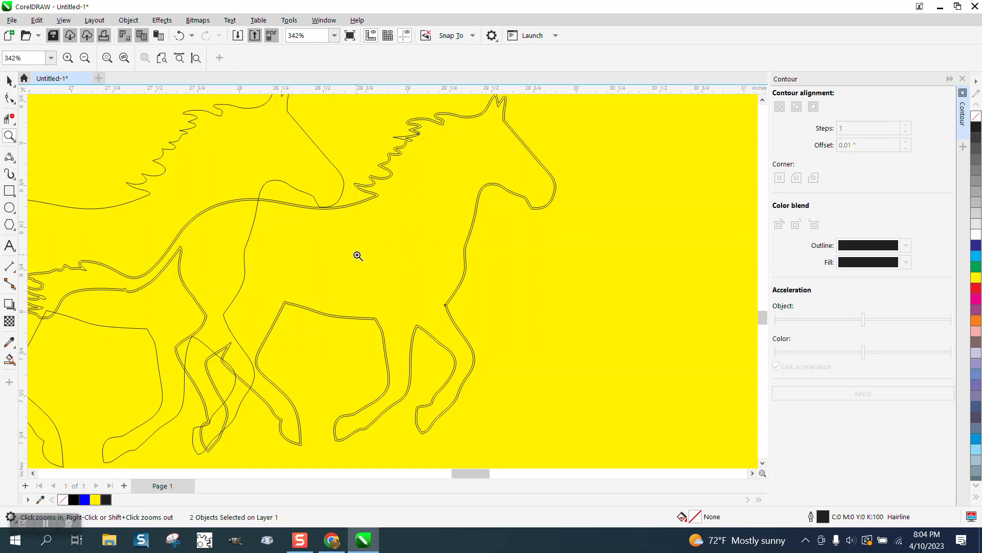
scroll(358, 256, "down", 1)
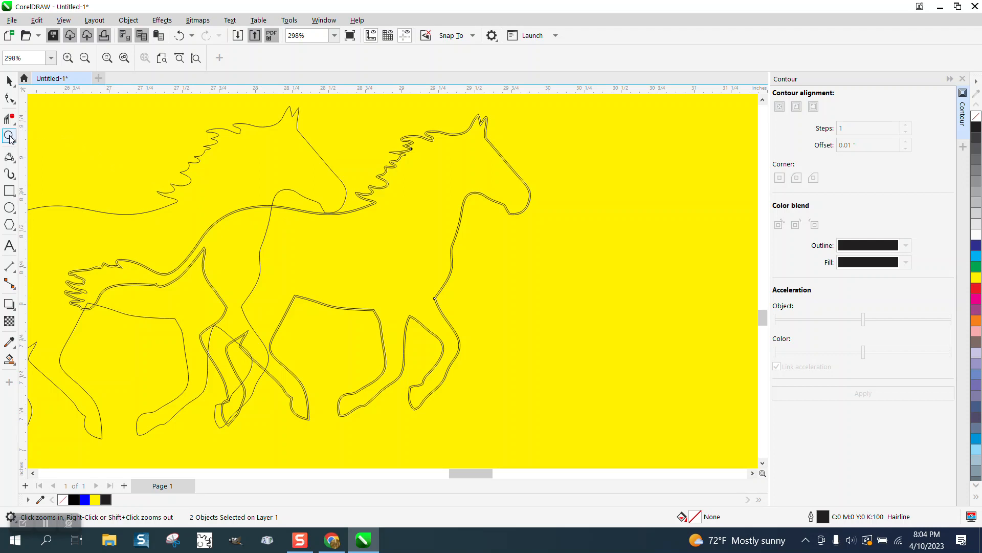
left_click_drag(254, 182, 387, 247)
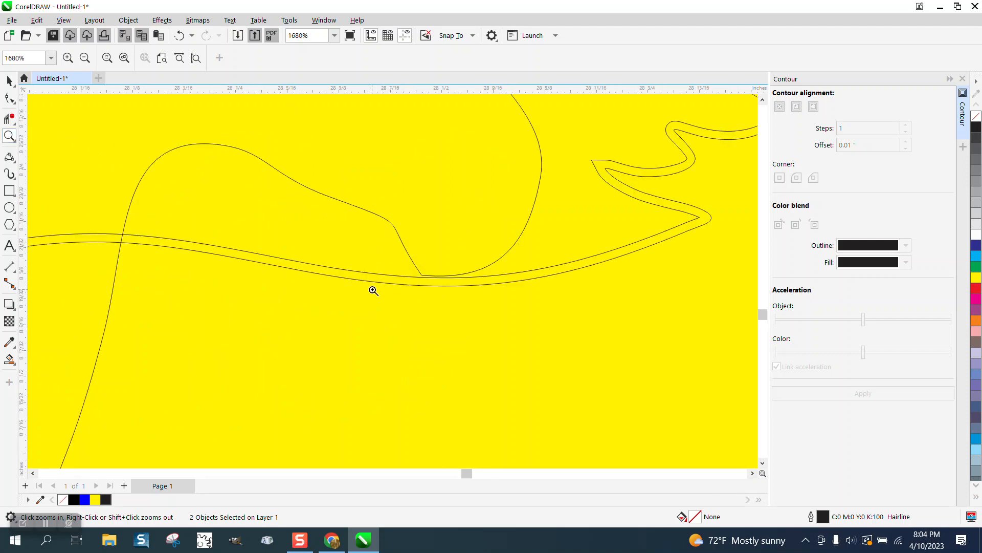
left_click(16, 126)
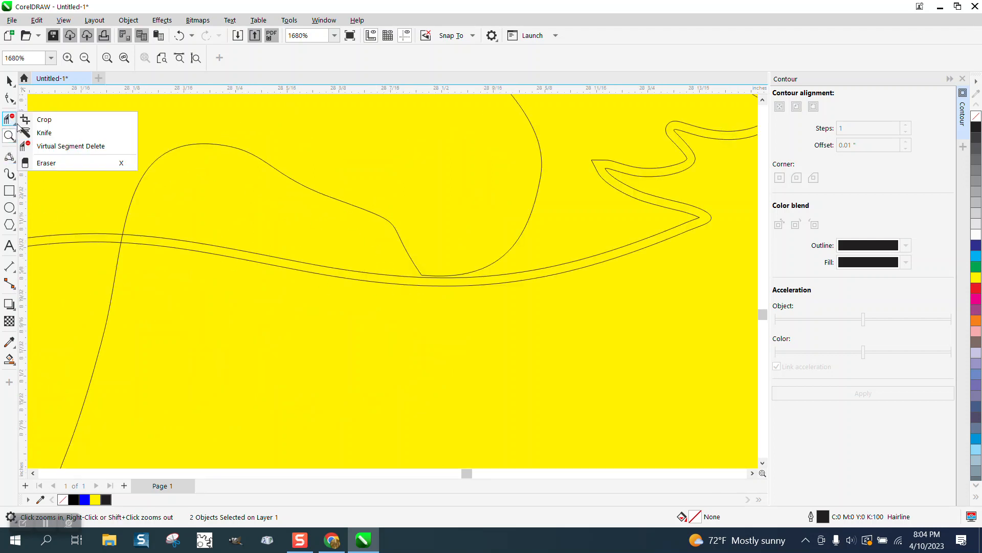
left_click(53, 146)
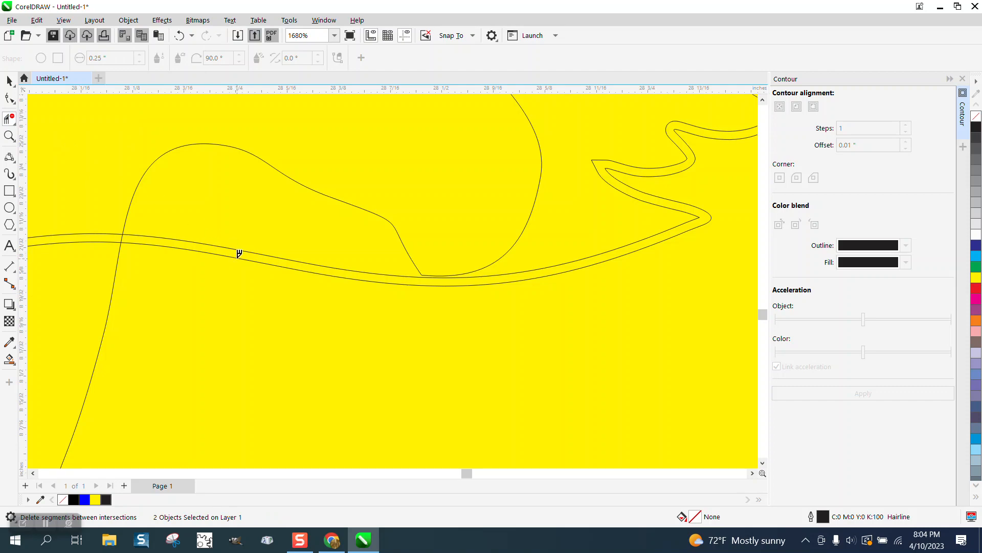
left_click(239, 253)
scroll(242, 261, "down", 5)
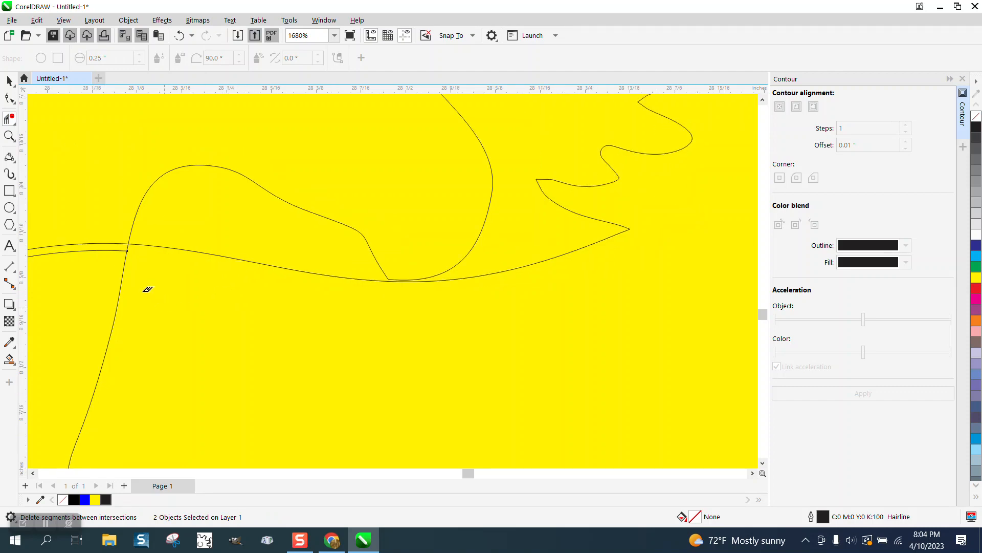
scroll(426, 202, "down", 1)
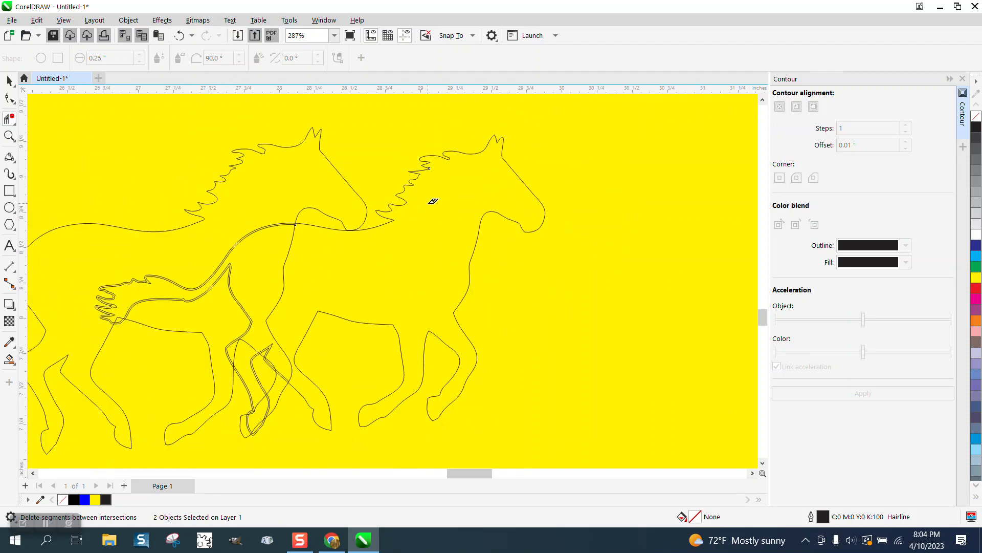
scroll(432, 203, "down", 1)
Delete redundant doubled-outline segments on the front horse's hind leg where it crosses the rear horse's foreleg
left_click(10, 136)
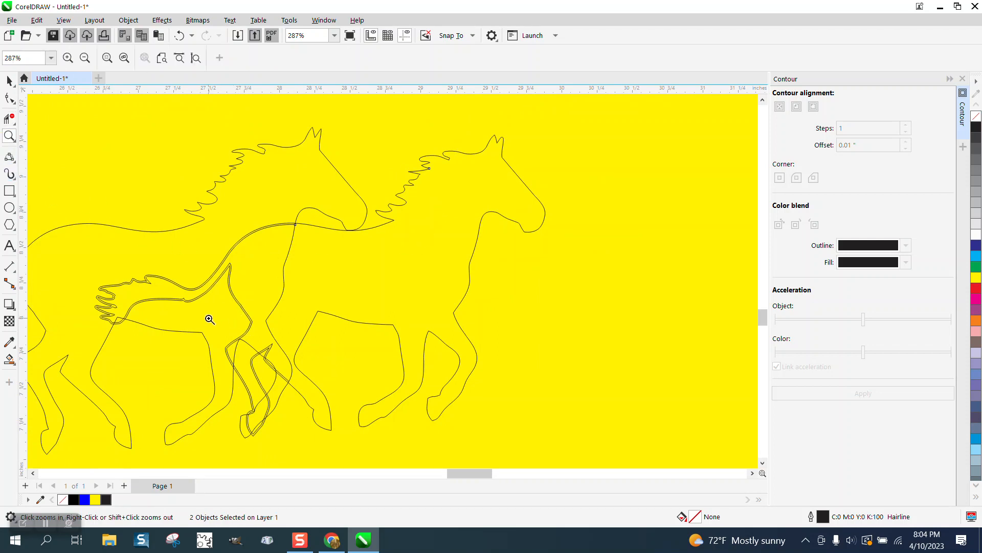
left_click_drag(208, 317, 397, 456)
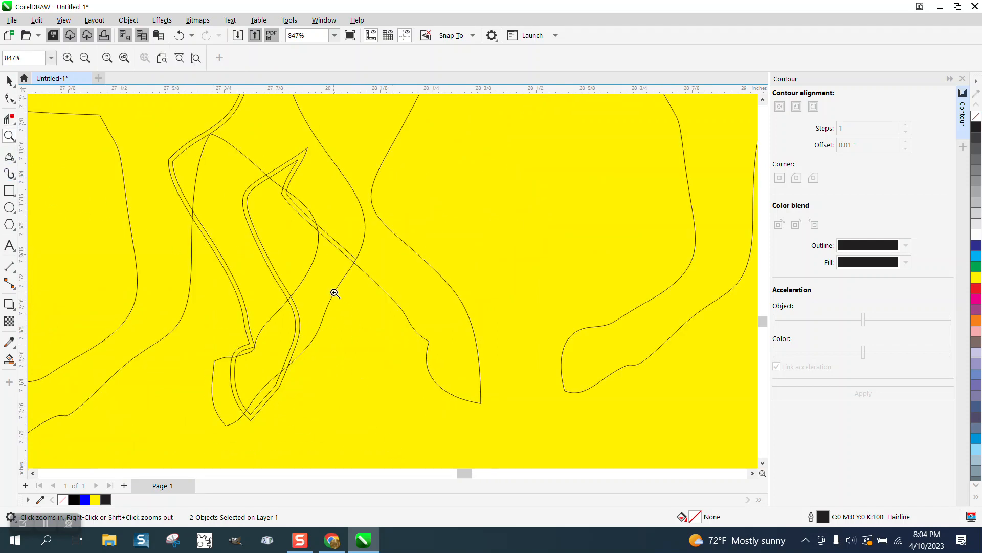
left_click(11, 122)
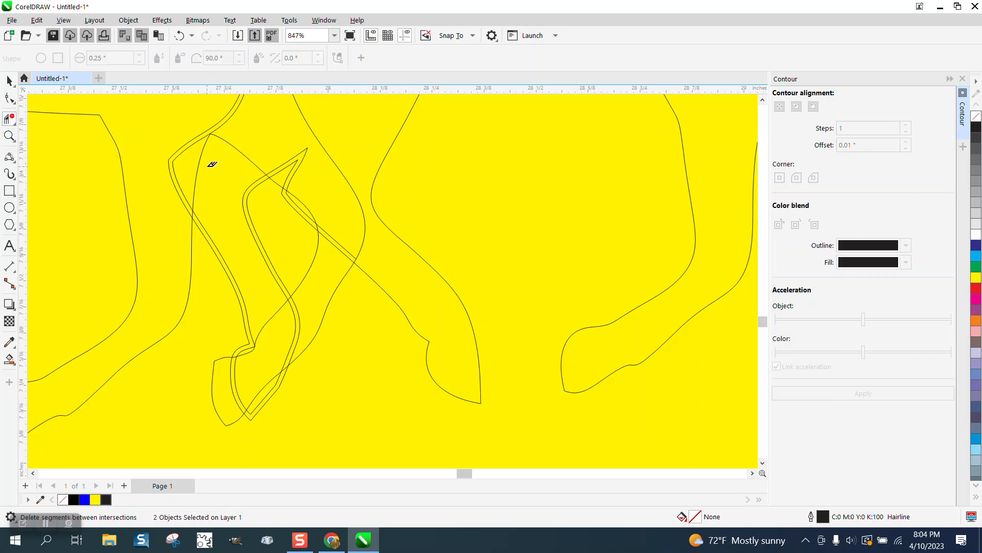
left_click(209, 227)
left_click(253, 226)
left_click(179, 36)
left_click(179, 35)
left_click(203, 228)
left_click(256, 221)
left_click(269, 397)
Delete the rear horse's neck and chest line that runs through the front horse's body
scroll(269, 358, "down", 2)
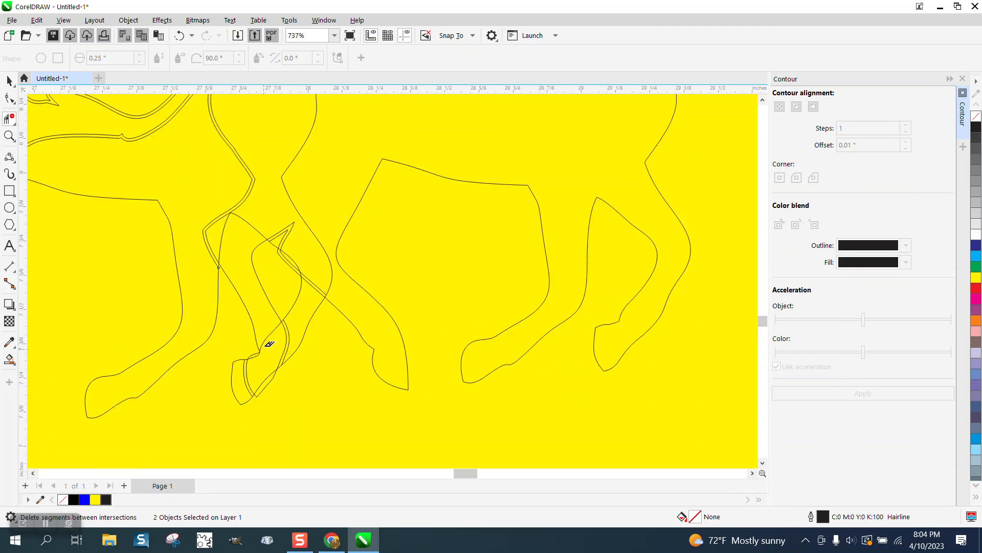
scroll(313, 309, "down", 1)
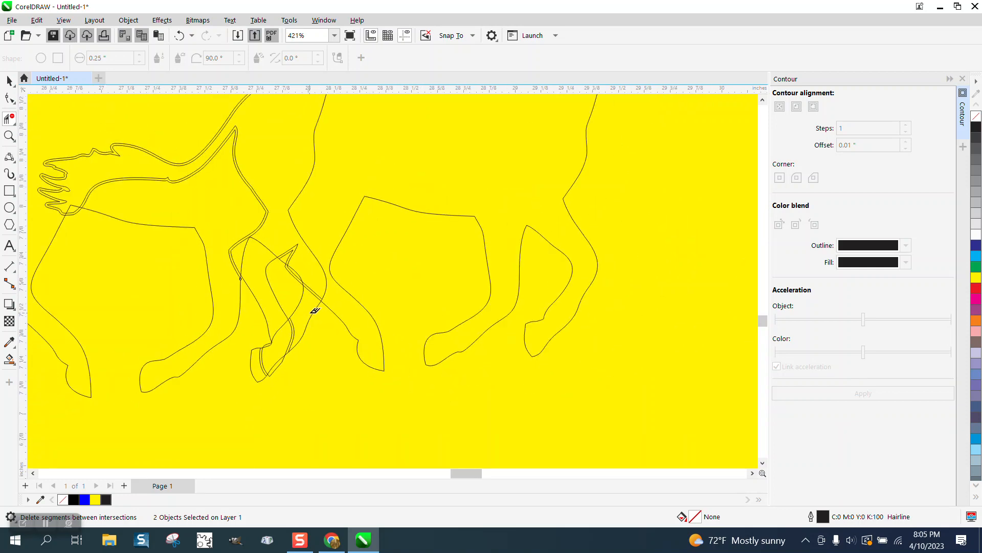
scroll(329, 196, "down", 3)
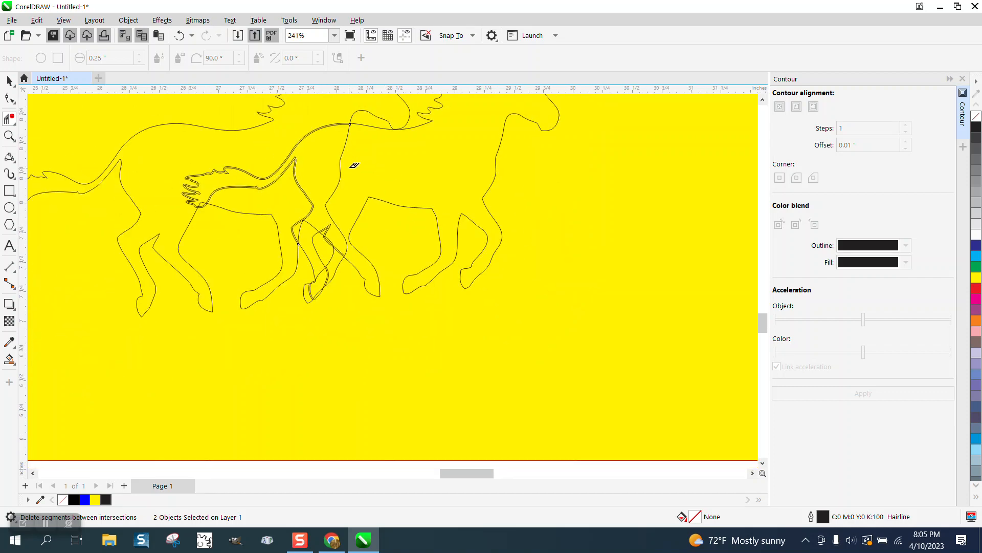
left_click_drag(327, 162, 390, 160)
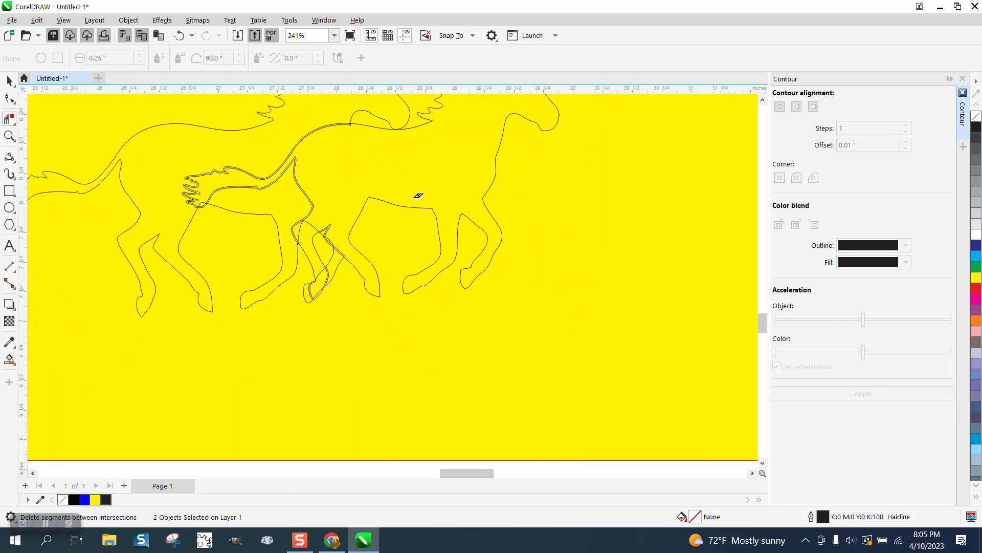
scroll(417, 228, "down", 1)
scroll(401, 238, "down", 1)
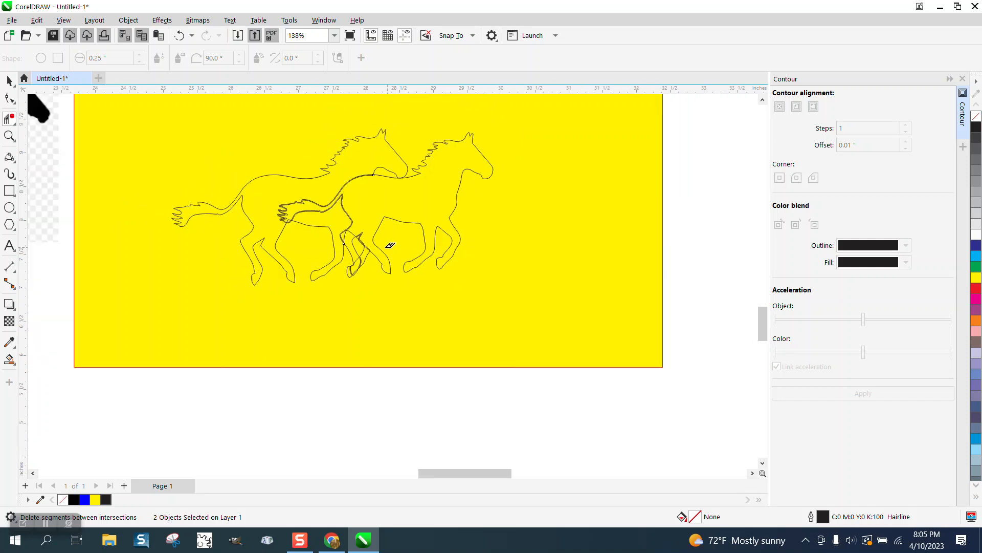
Fill the front horse's enclosed body with black and no outline using Smart Fill
left_click(9, 81)
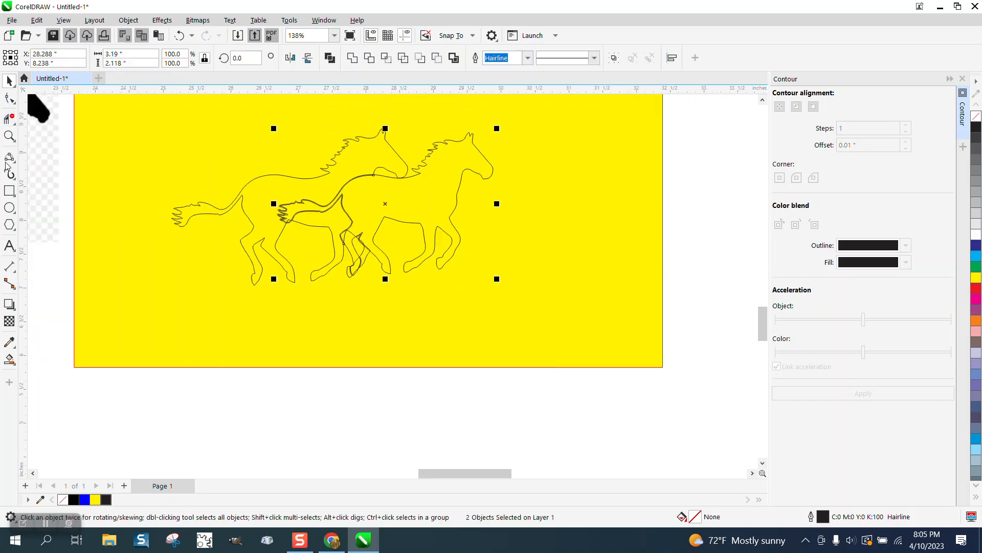
left_click(10, 359)
left_click(419, 204)
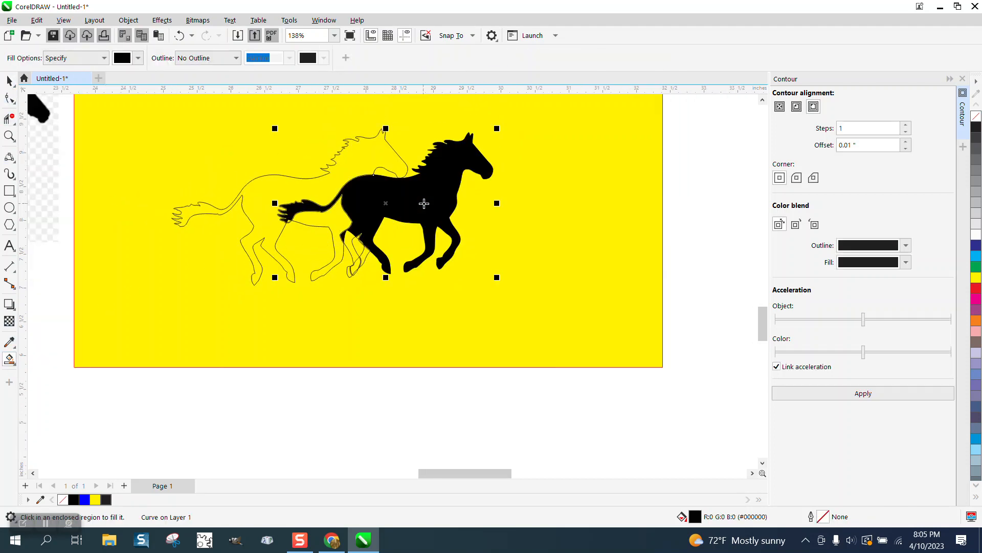
Smart Fill the rear horse's body, its belly and nearer foreleg, and the front horse's upper hind leg with black and no outline
left_click(363, 162)
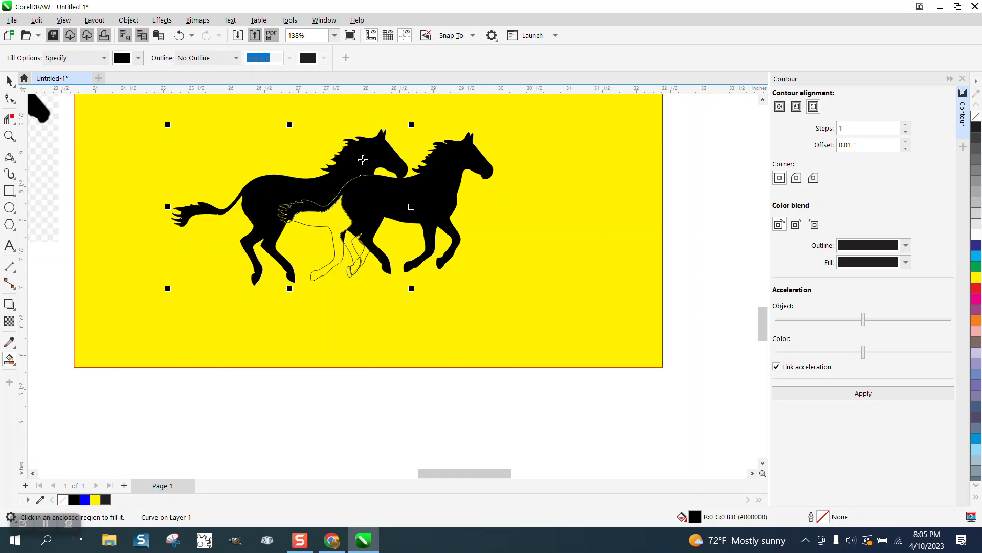
left_click(340, 221)
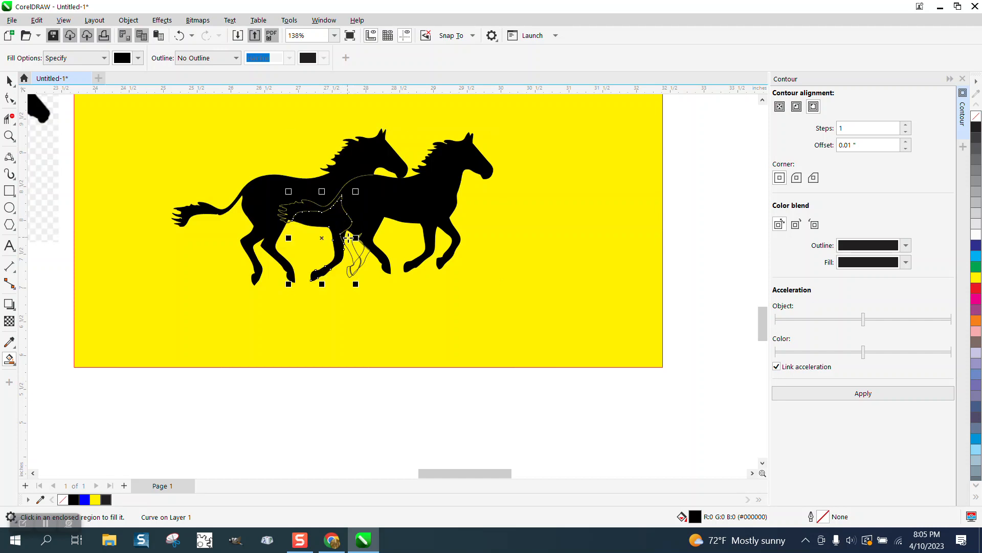
left_click(351, 240)
Fill the lower leg and hoof sections with black where the front horse's hind leg crosses the rear horse's foreleg
left_click(10, 135)
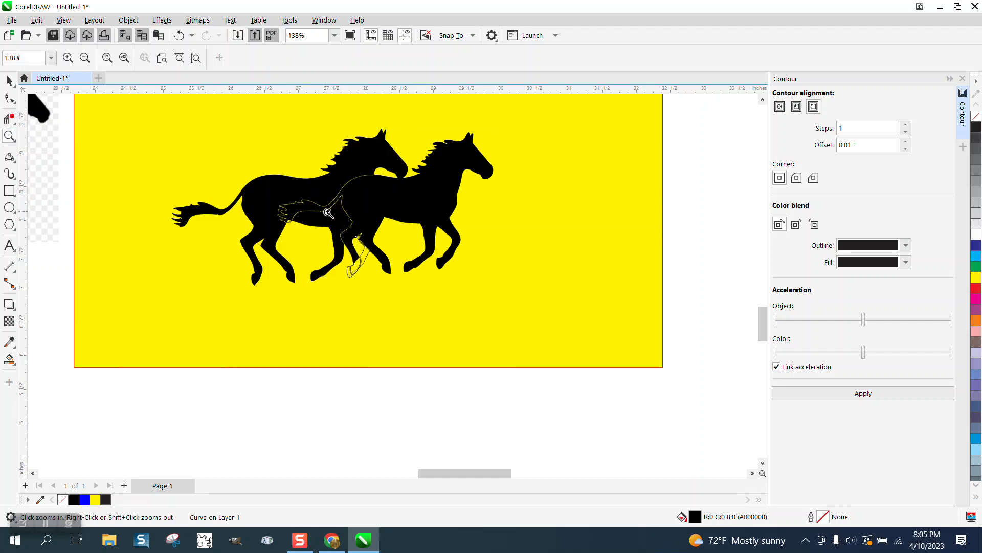
left_click_drag(324, 205, 468, 325)
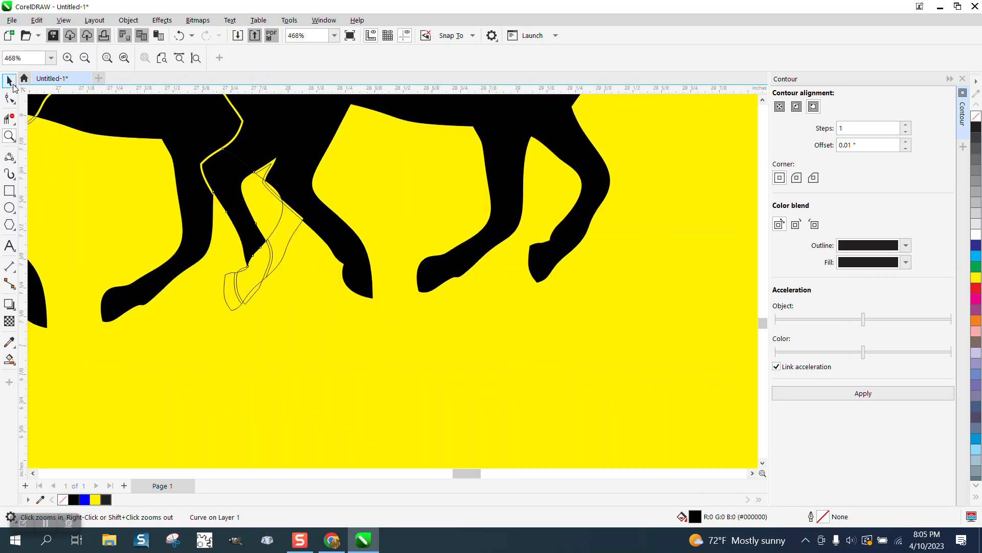
left_click(10, 358)
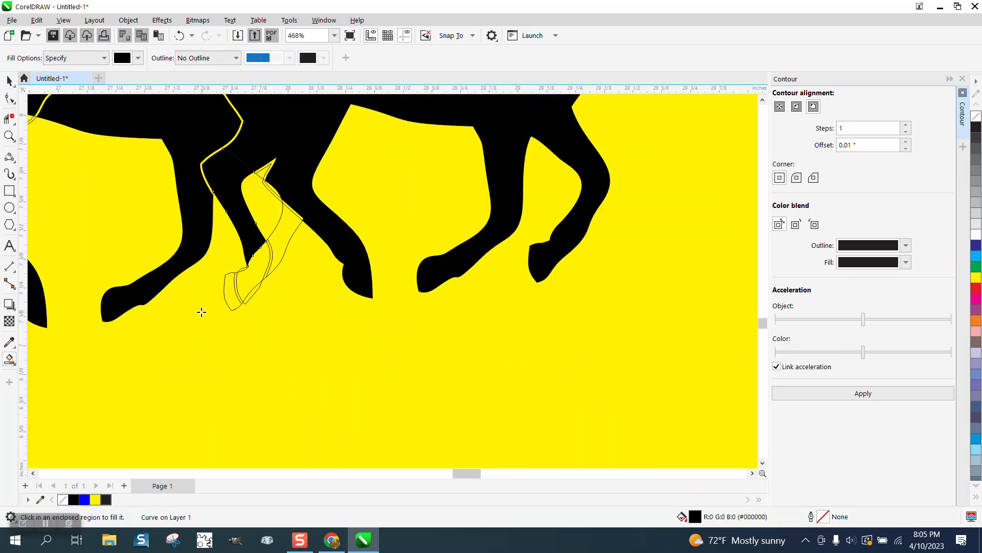
left_click(229, 290)
left_click(245, 284)
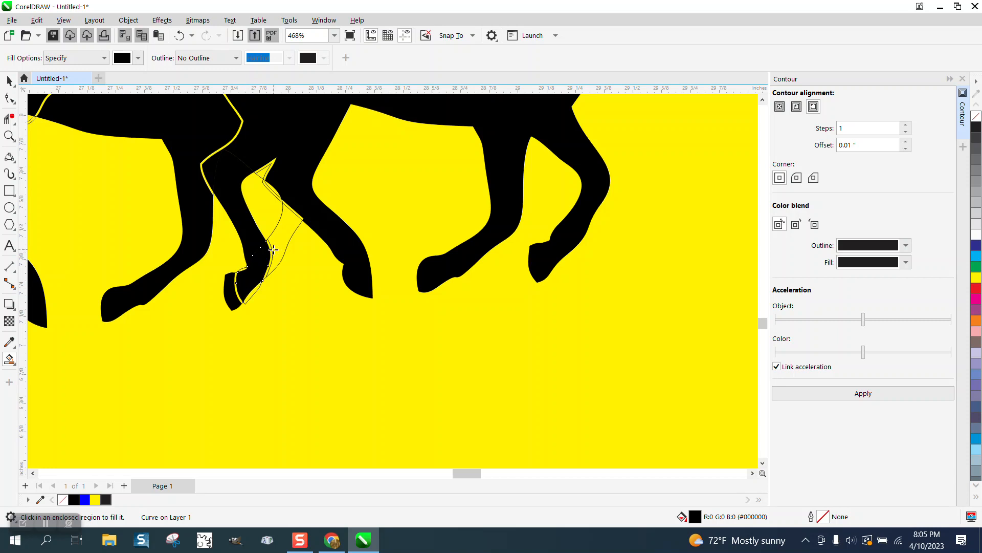
left_click(275, 249)
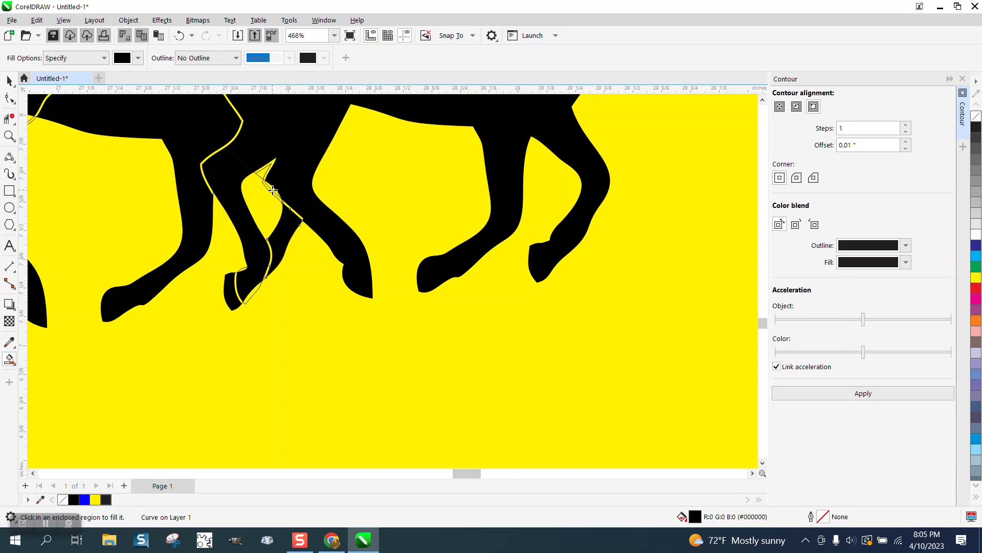
Undo the misplaced fill at the leg crossing and fill the small triangle between the front horse's hind legs with black
left_click(275, 195)
left_click(179, 36)
left_click(10, 136)
left_click(297, 197)
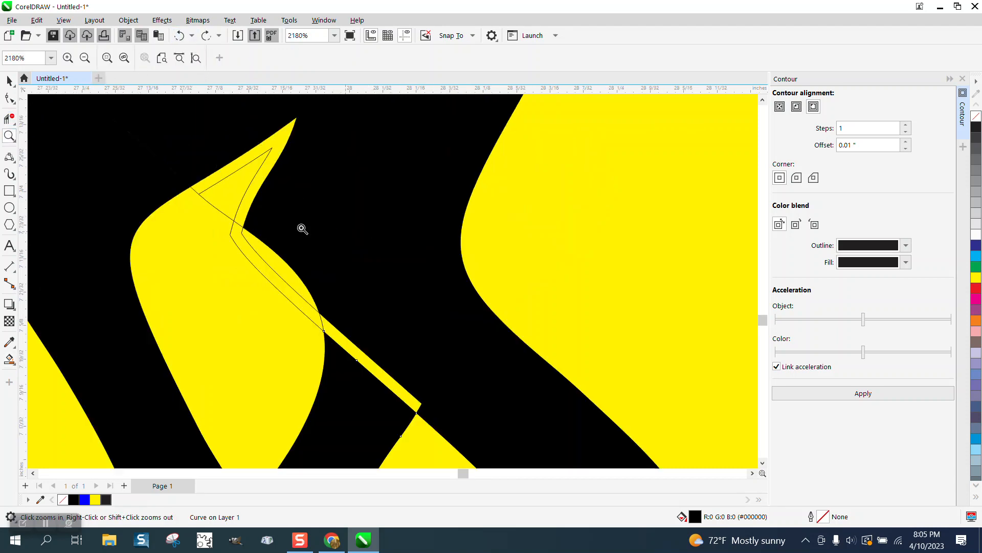
left_click(9, 358)
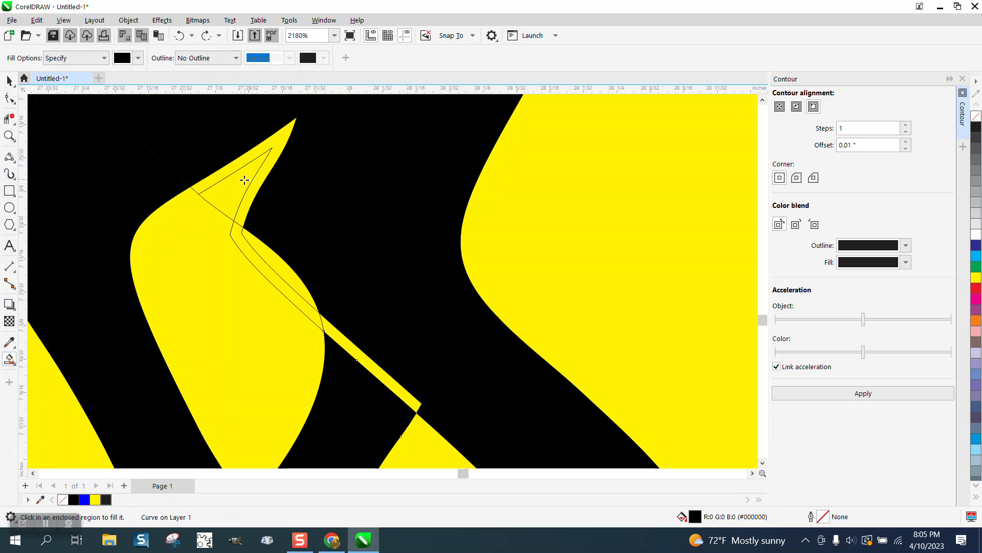
left_click(244, 180)
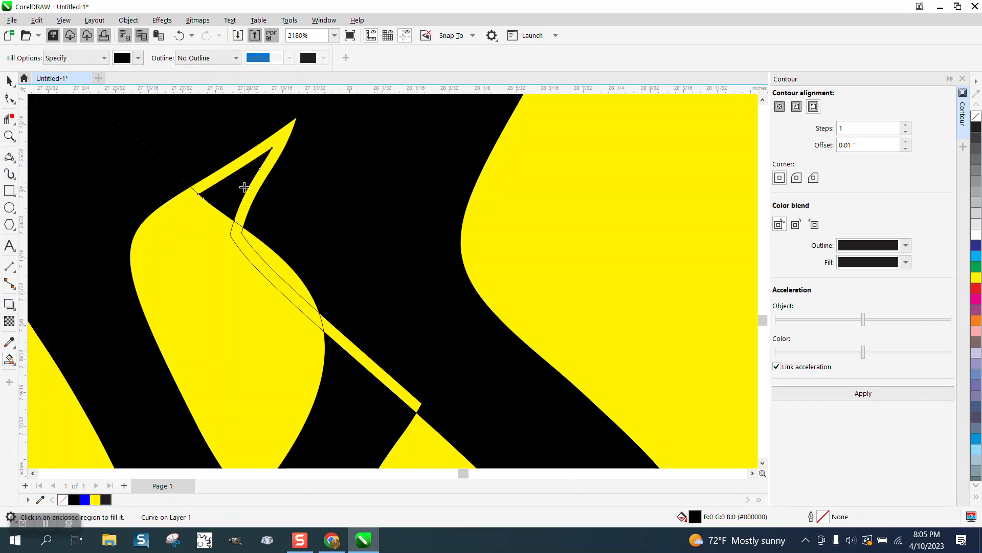
Use Virtual Segment Delete to remove the outer line of the doubled outline between the small black triangle and the crossing foreleg
left_click(268, 260)
key("ctrl+z")
left_click(9, 118)
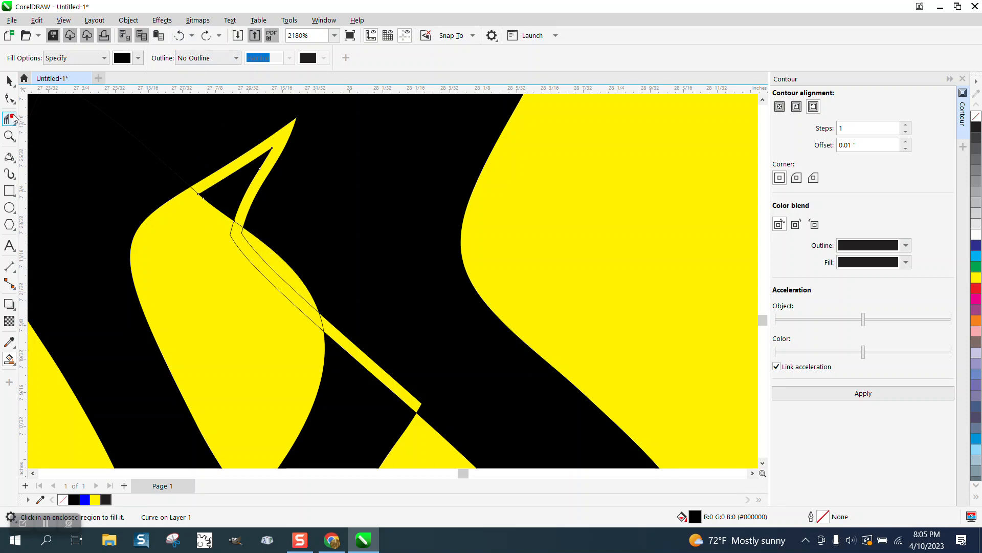
left_click(258, 251)
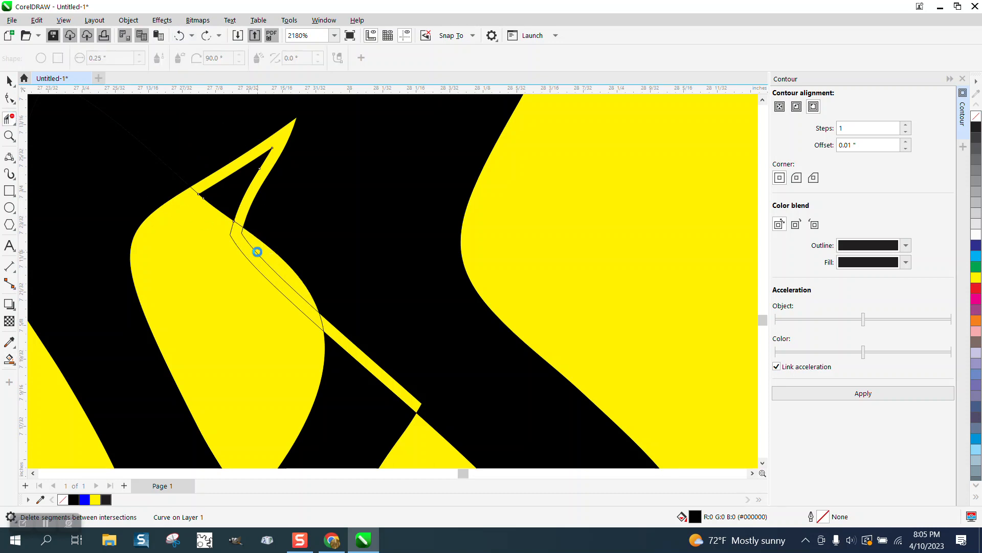
left_click(178, 35)
left_click(245, 249)
Smart Fill the remaining slivers at the leg crossing, around the overlapping hooves and beneath the front horse's tail tip with black
left_click(9, 358)
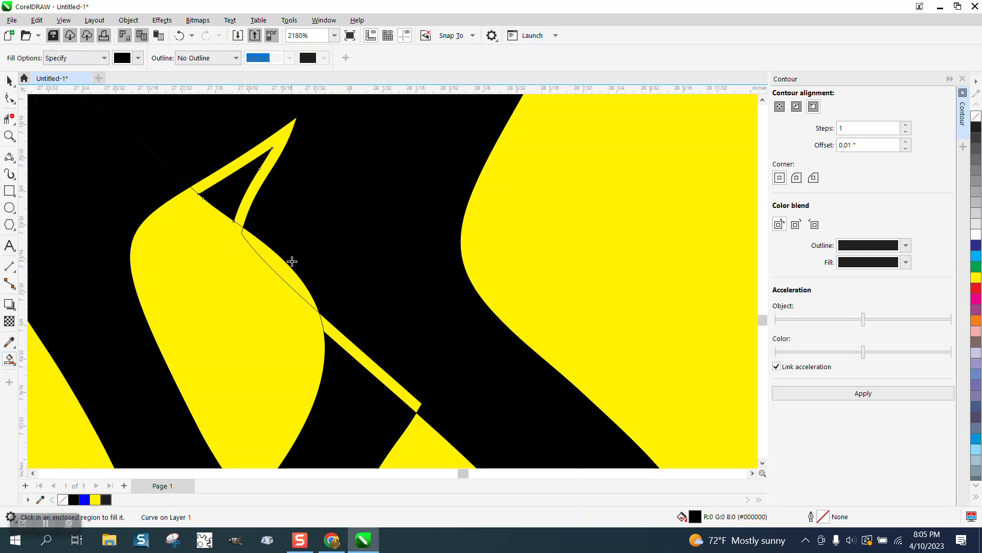
left_click(278, 267)
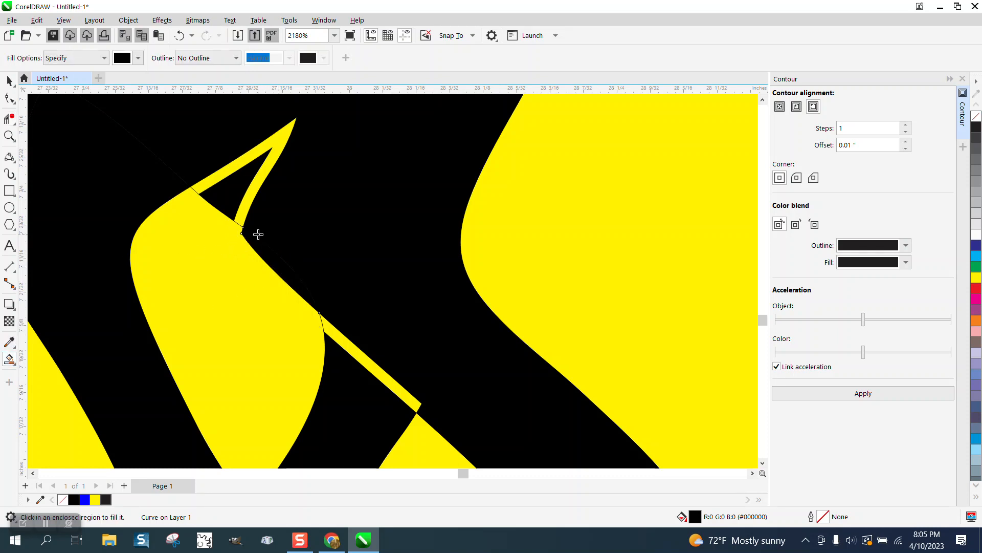
scroll(256, 233, "down", 2)
scroll(390, 289, "down", 2)
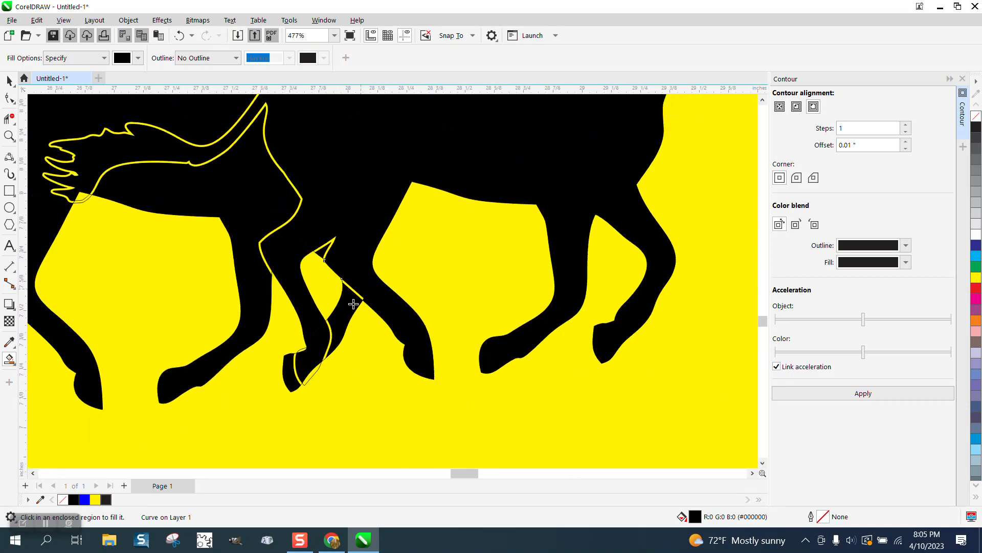
left_click(316, 369)
left_click(307, 349)
scroll(355, 346, "down", 1)
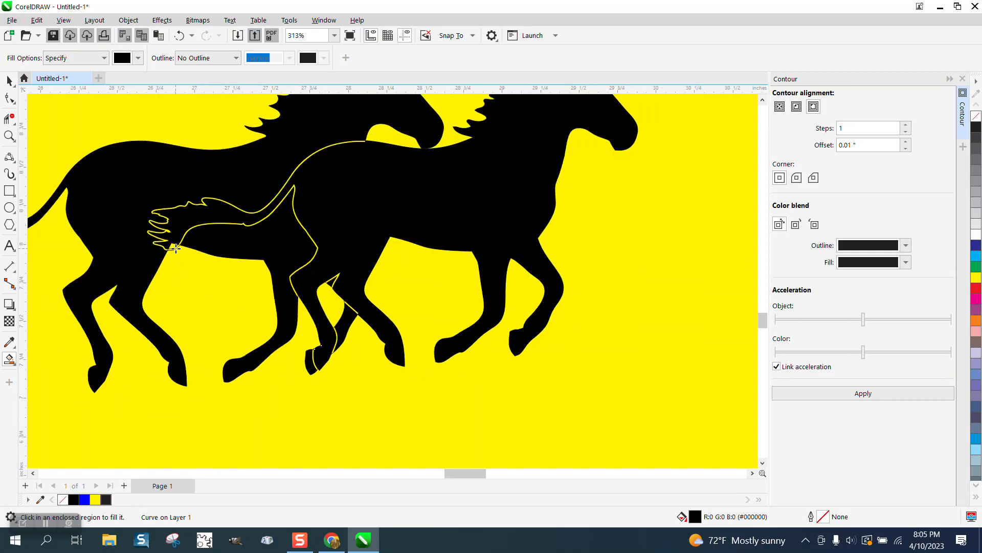
scroll(343, 300, "down", 1)
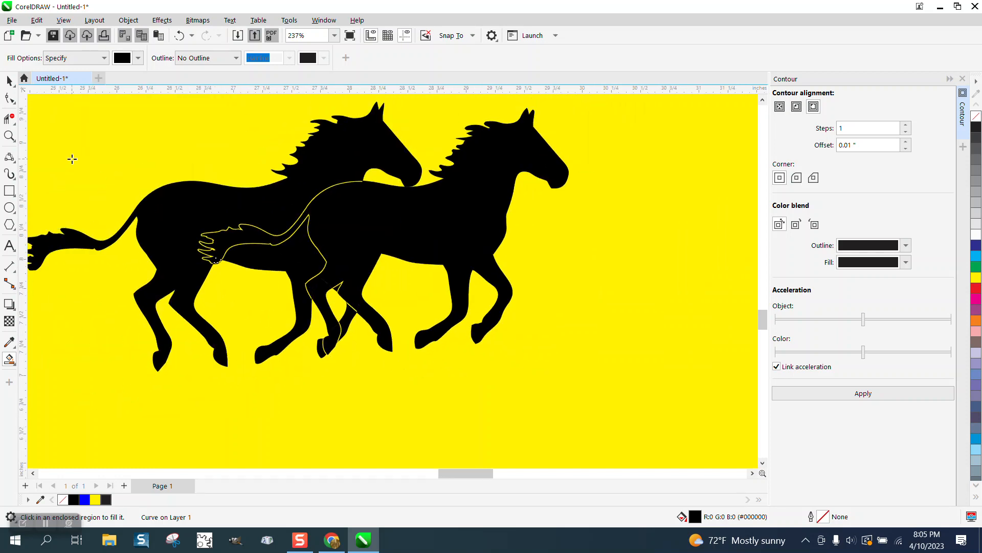
Select all pieces of both horses, remove their outlines and check the separating gap up close
left_click(9, 80)
scroll(294, 222, "down", 2)
scroll(297, 225, "down", 2)
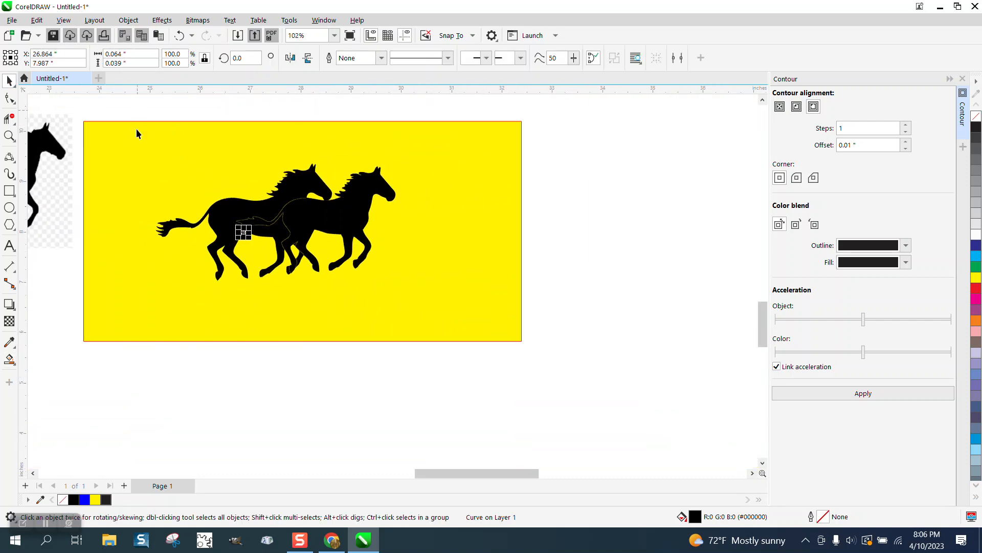
left_click_drag(136, 129, 436, 294)
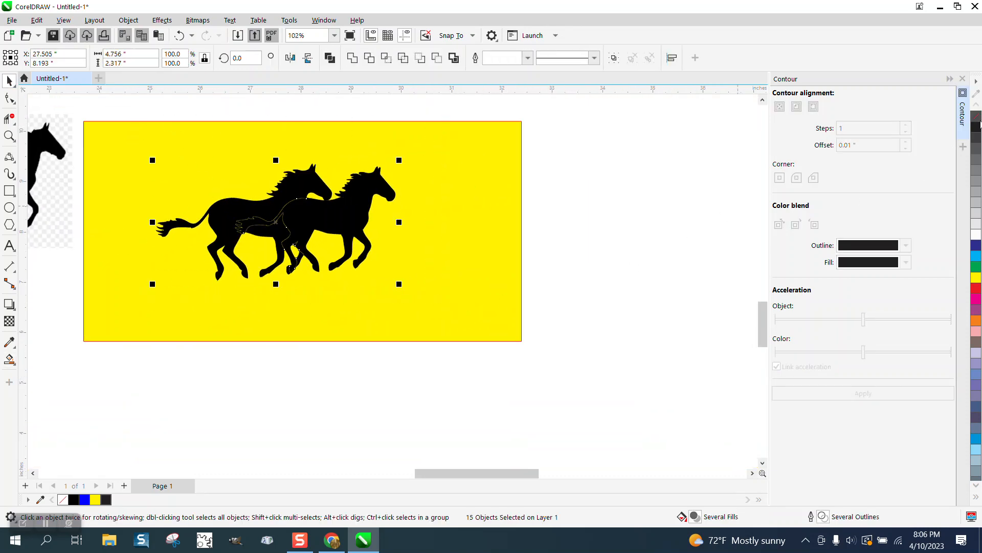
right_click(978, 119)
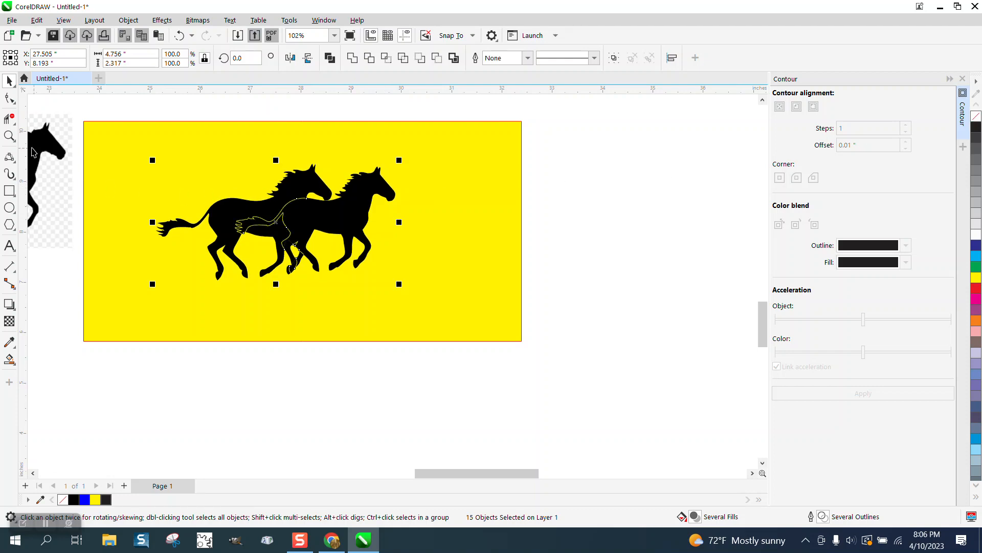
left_click(10, 136)
left_click_drag(274, 193, 357, 263)
scroll(329, 257, "down", 2)
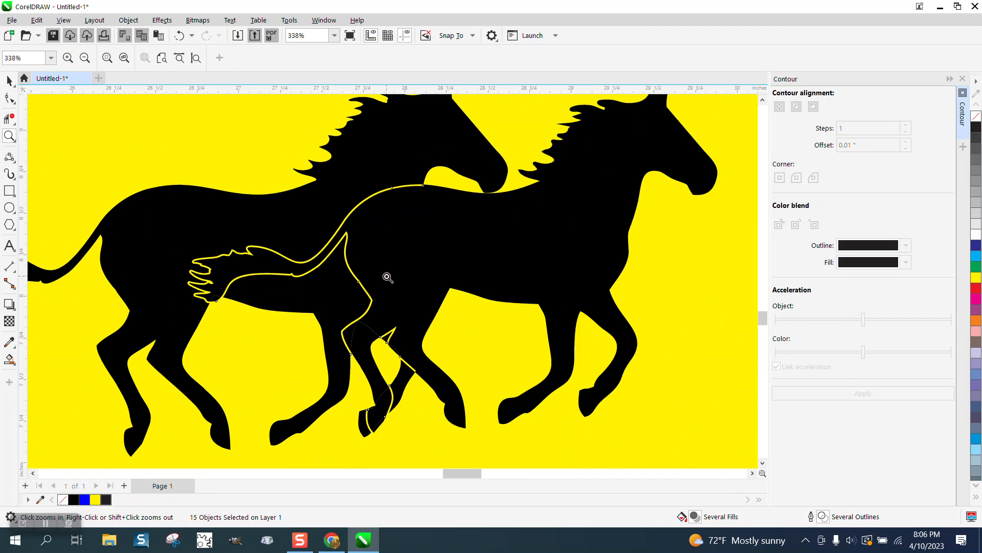
scroll(387, 277, "down", 1)
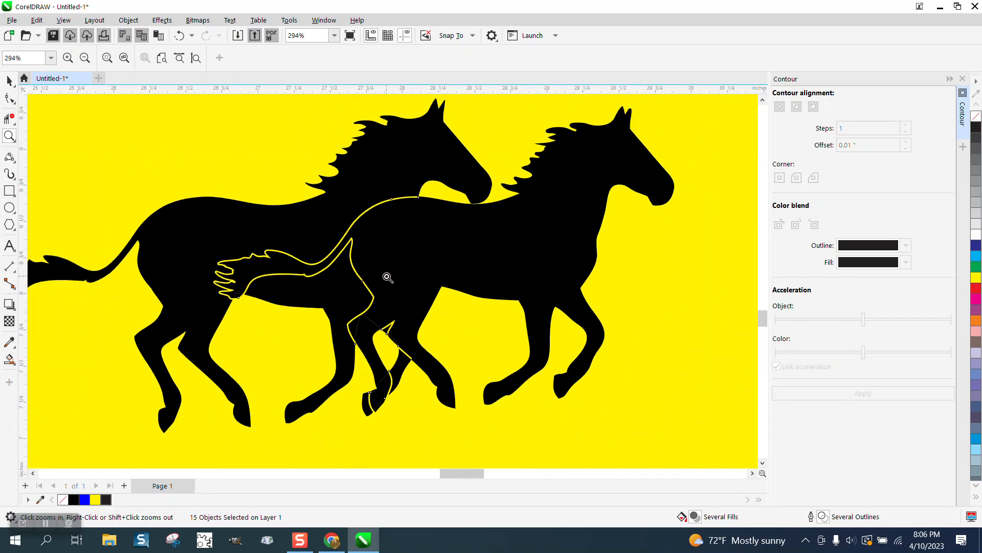
scroll(388, 277, "down", 1)
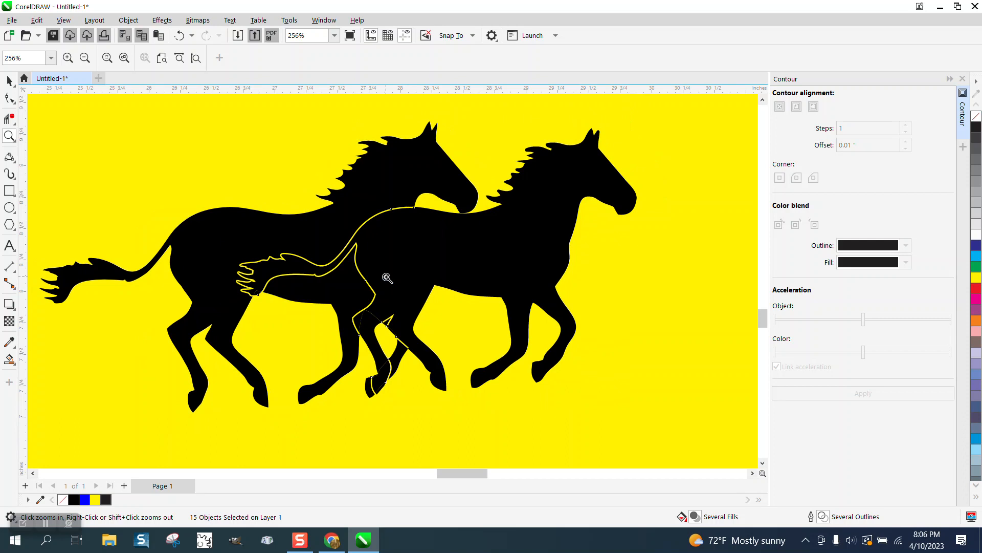